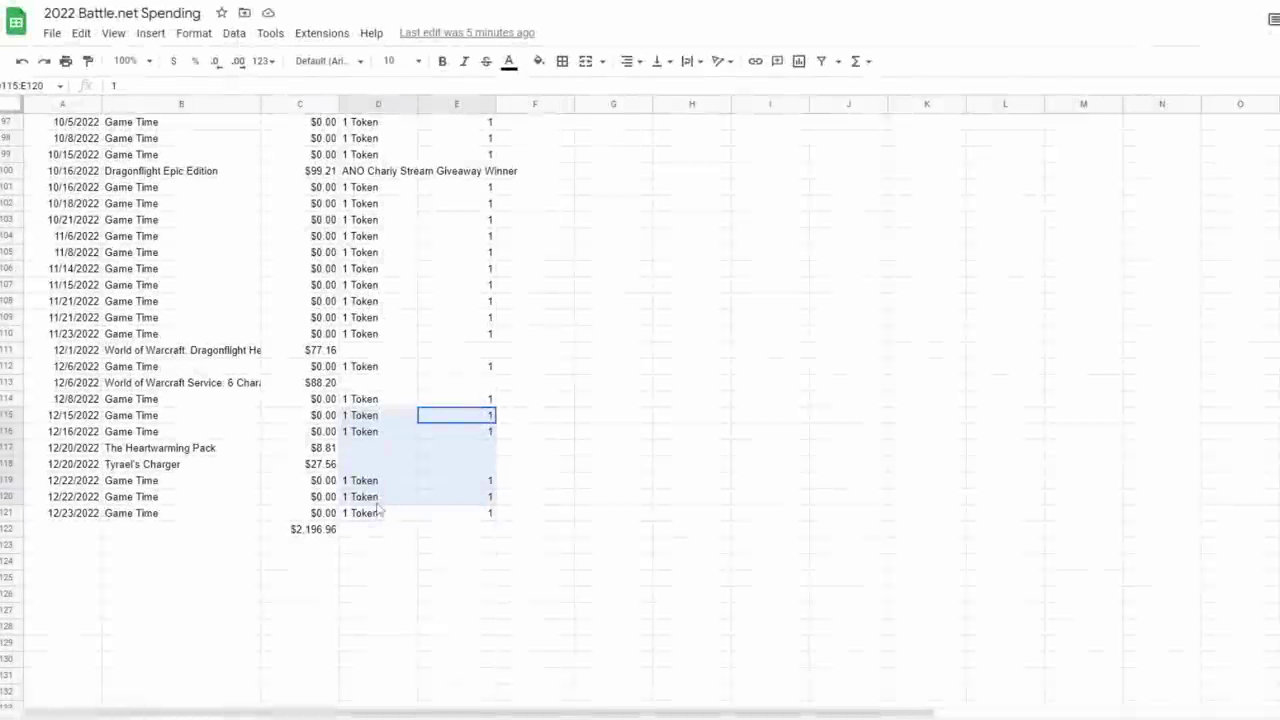
Examine the World of Warcraft purchases in the 2022 spending sheet, including the tokens turned into game time and the June and July entries
{"action": "mouse_move", "coordinate": [338, 515]}
{"action": "left_mouse_down"}
{"action": "mouse_move", "coordinate": [334, 550]}
{"action": "mouse_move", "coordinate": [326, 522]}
{"action": "left_mouse_up"}
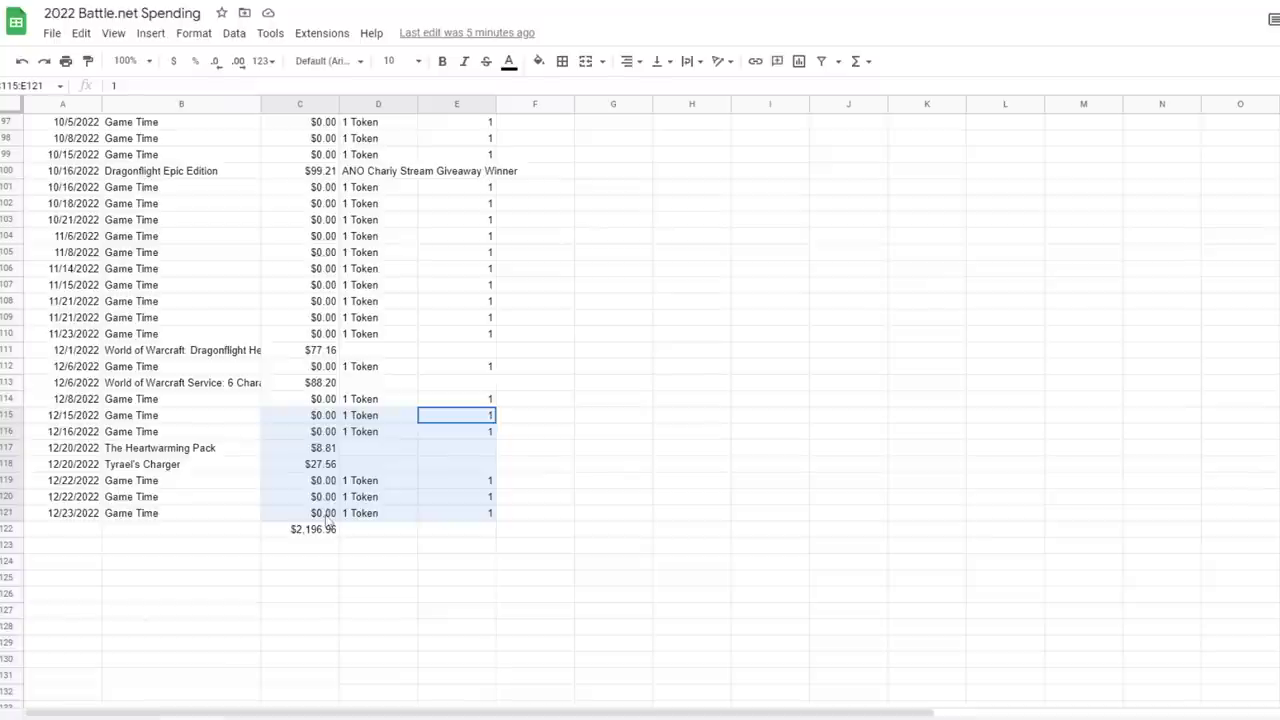
{"action": "scroll", "coordinate": [686, 491], "scroll_direction": "up", "scroll_amount": 20}
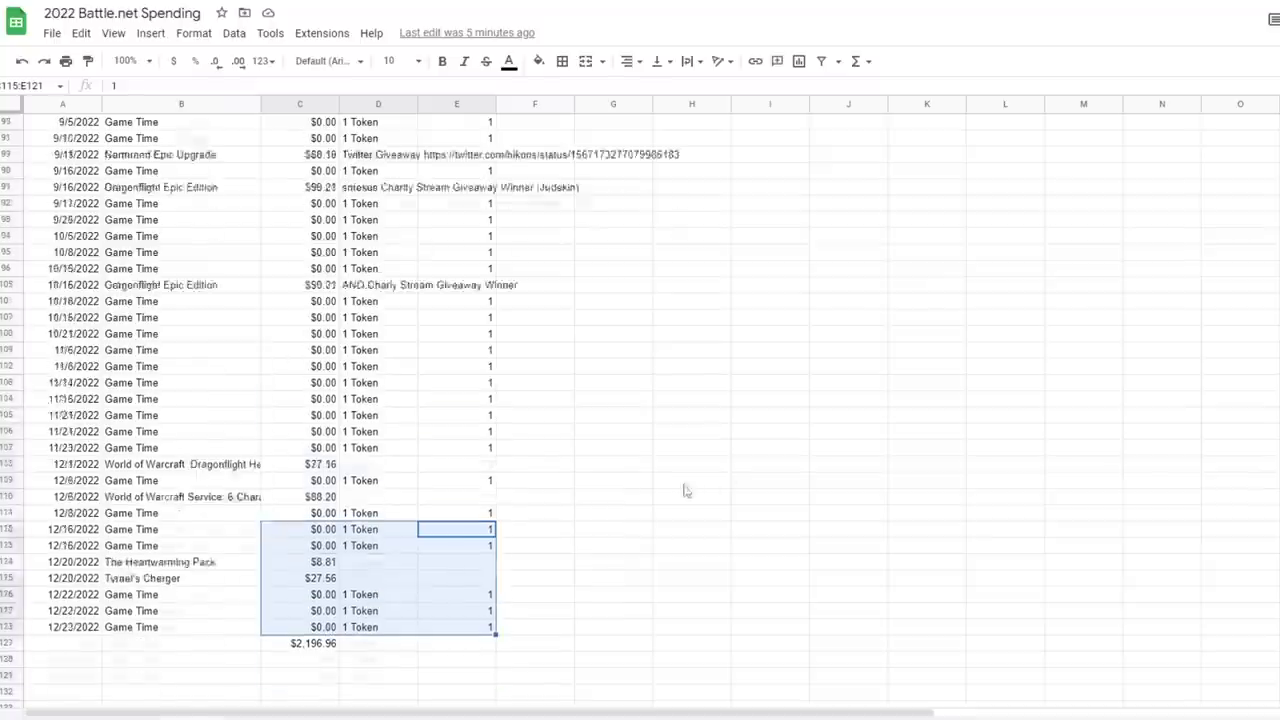
{"action": "left_click_drag", "start_coordinate": [613, 366], "coordinate": [565, 143]}
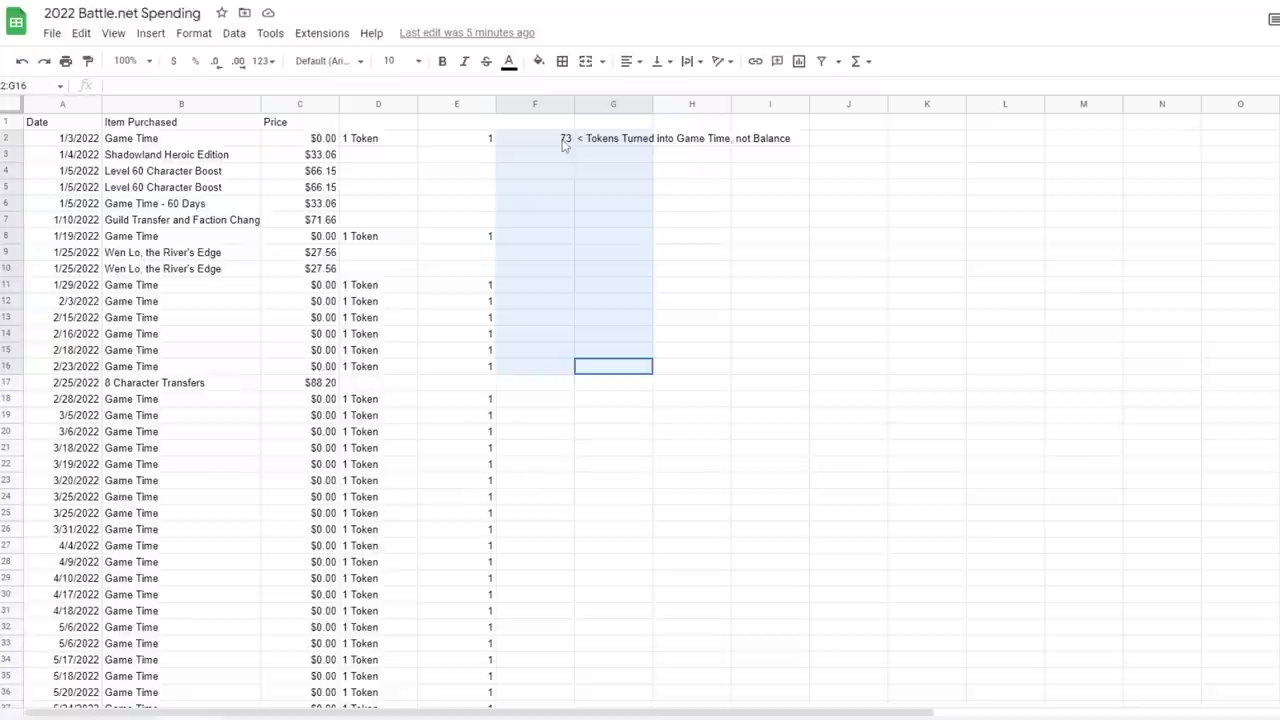
{"action": "scroll", "coordinate": [466, 451], "scroll_direction": "down", "scroll_amount": 6}
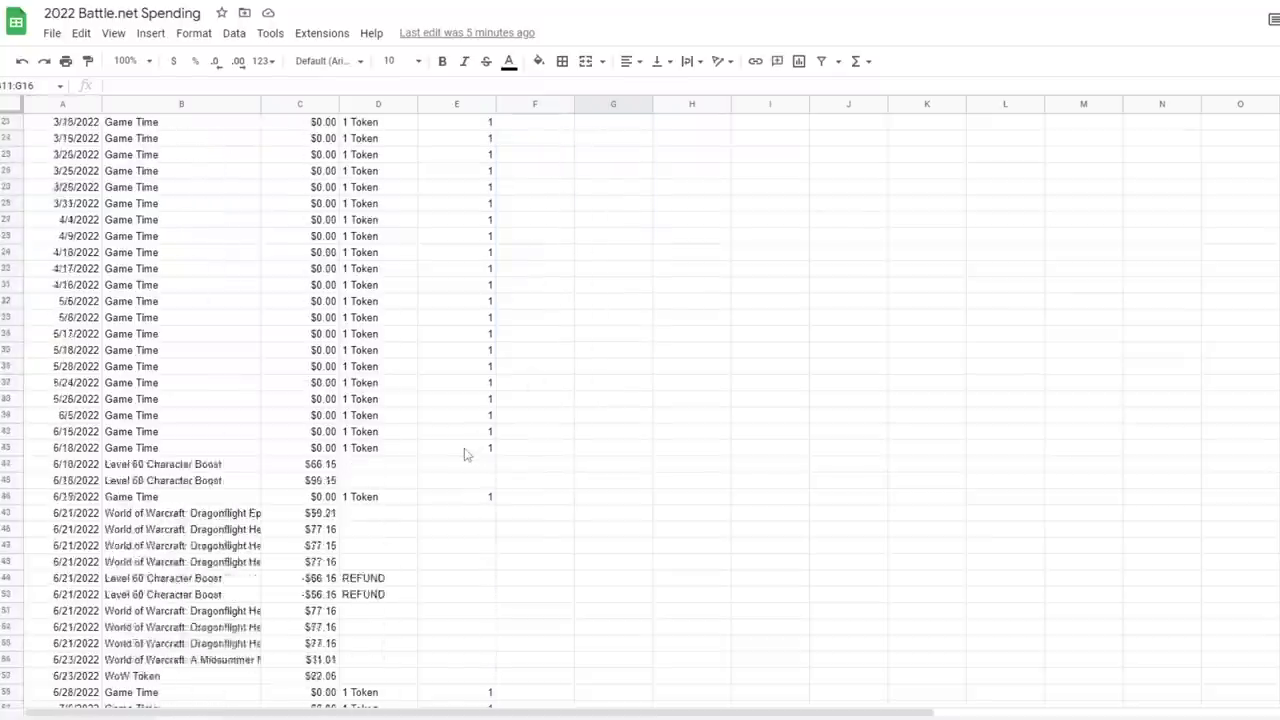
{"action": "left_click_drag", "start_coordinate": [456, 447], "coordinate": [232, 275]}
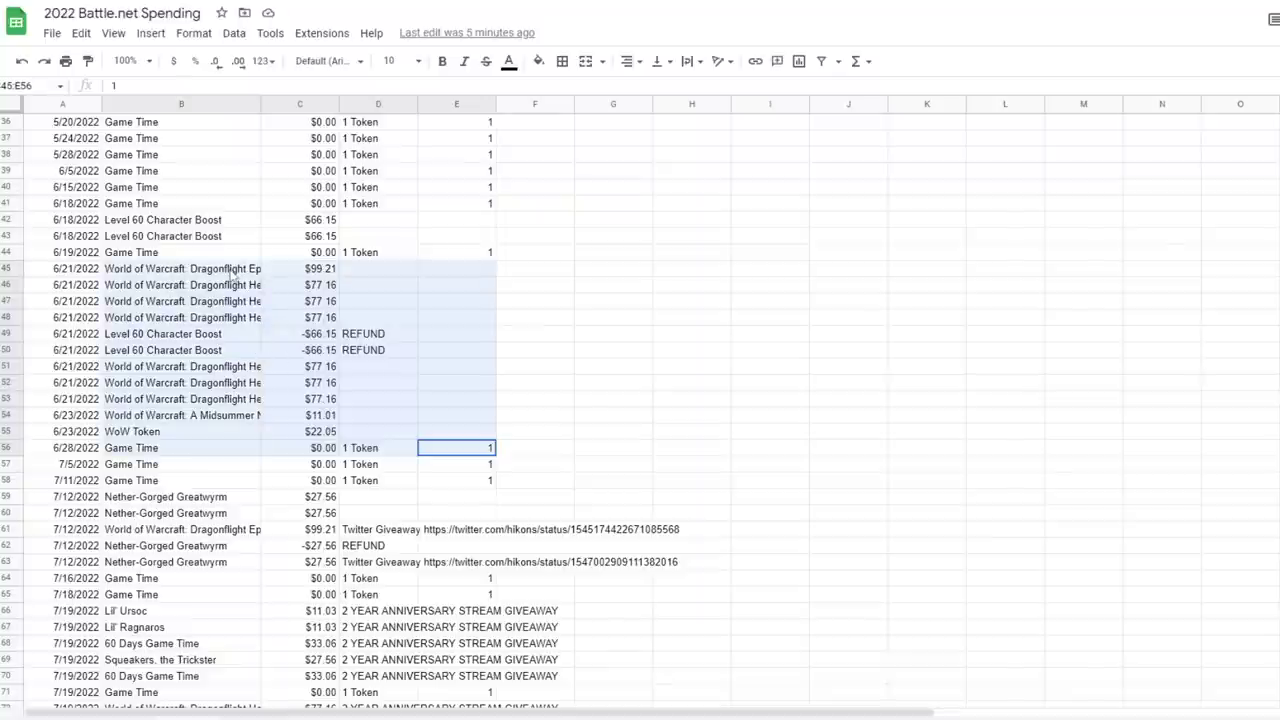
{"action": "left_click_drag", "start_coordinate": [232, 275], "coordinate": [540, 300]}
{"action": "scroll", "coordinate": [540, 300], "scroll_direction": "down", "scroll_amount": 6}
{"action": "left_click", "coordinate": [480, 357]}
{"action": "left_click_drag", "start_coordinate": [480, 357], "coordinate": [517, 335]}
{"action": "scroll", "coordinate": [440, 305], "scroll_direction": "down", "scroll_amount": 2}
{"action": "scroll", "coordinate": [390, 318], "scroll_direction": "down", "scroll_amount": 2}
{"action": "scroll", "coordinate": [480, 405], "scroll_direction": "down", "scroll_amount": 6}
{"action": "scroll", "coordinate": [520, 366], "scroll_direction": "down", "scroll_amount": 5}
{"action": "scroll", "coordinate": [520, 366], "scroll_direction": "up", "scroll_amount": 2}
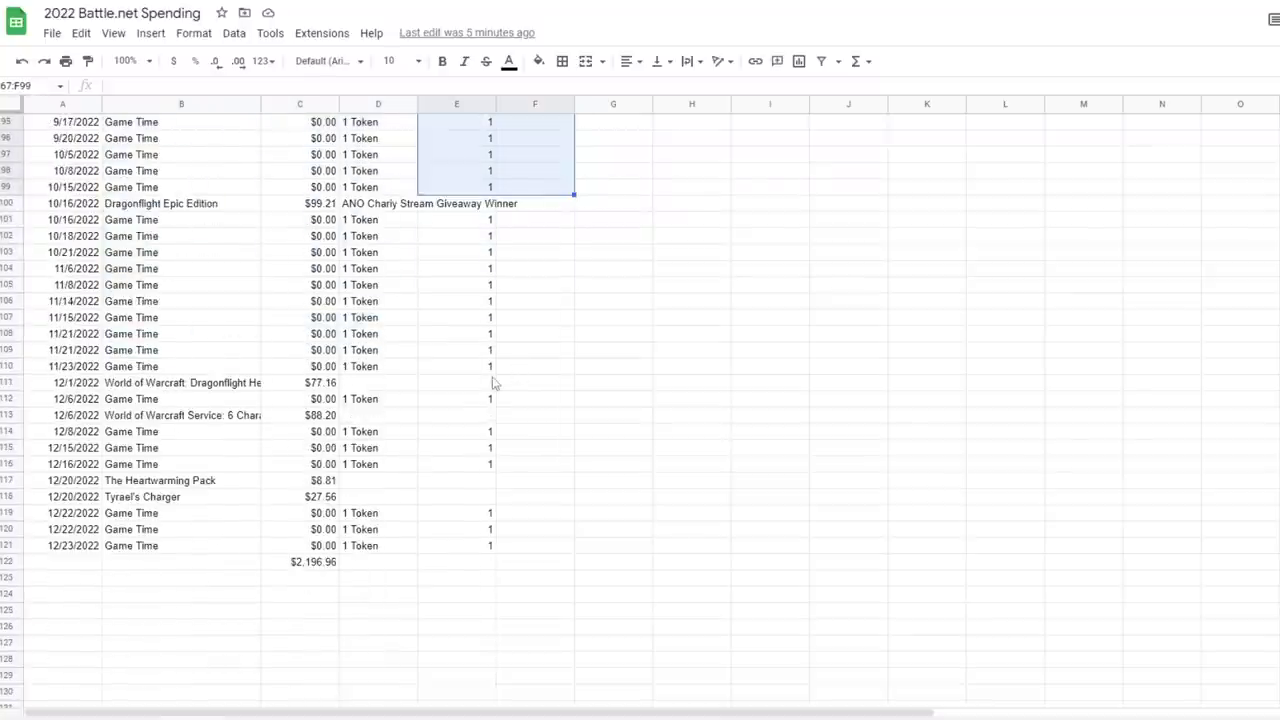
Review the December Dragonflight and character service purchases, and read back up through the earlier World of Warcraft entries
{"action": "left_click_drag", "start_coordinate": [462, 390], "coordinate": [250, 424]}
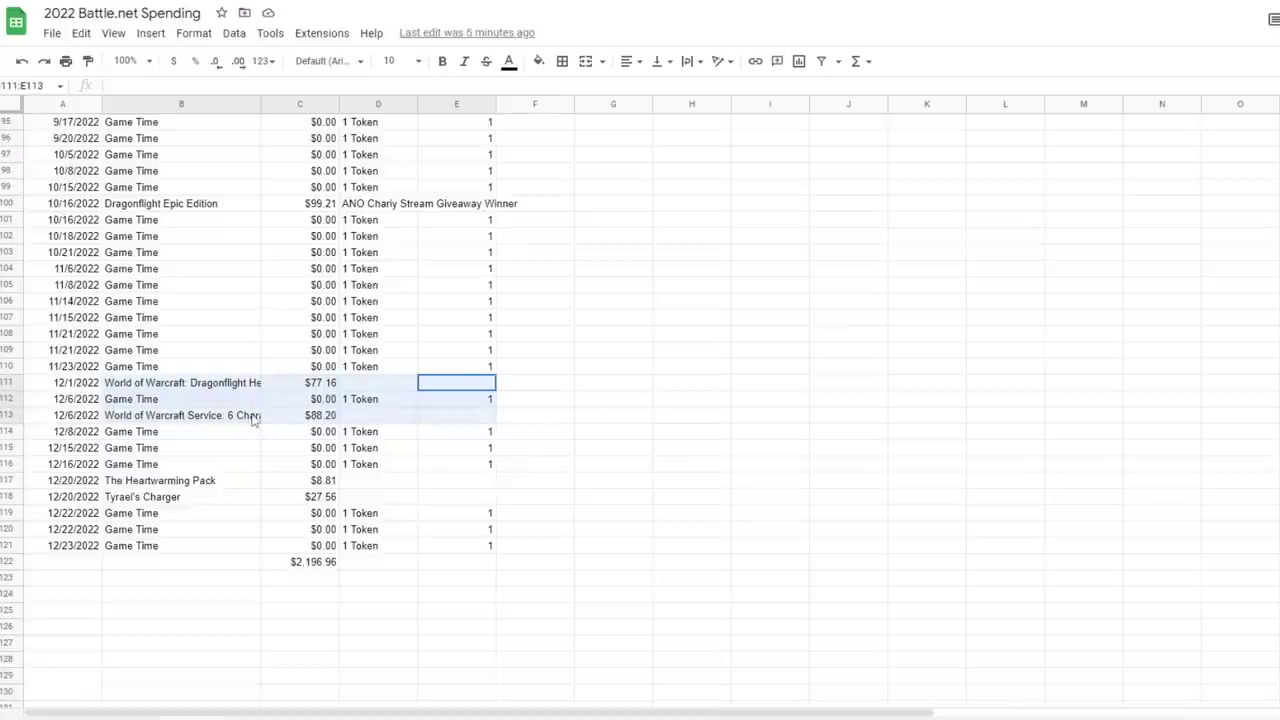
{"action": "scroll", "coordinate": [263, 423], "scroll_direction": "up", "scroll_amount": 3}
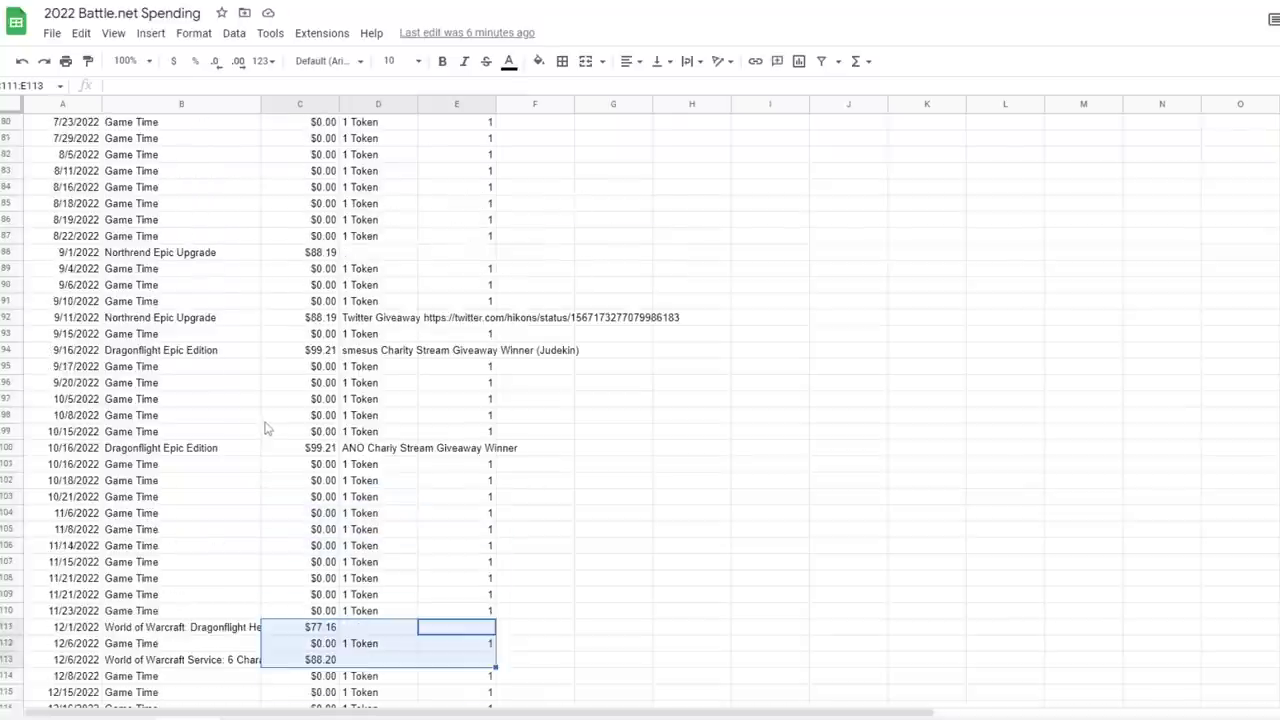
{"action": "scroll", "coordinate": [265, 428], "scroll_direction": "up", "scroll_amount": 2}
{"action": "left_click_drag", "start_coordinate": [258, 430], "coordinate": [246, 505]}
{"action": "scroll", "coordinate": [240, 371], "scroll_direction": "up", "scroll_amount": 3}
{"action": "scroll", "coordinate": [243, 423], "scroll_direction": "up", "scroll_amount": 2}
{"action": "scroll", "coordinate": [243, 423], "scroll_direction": "up", "scroll_amount": 8}
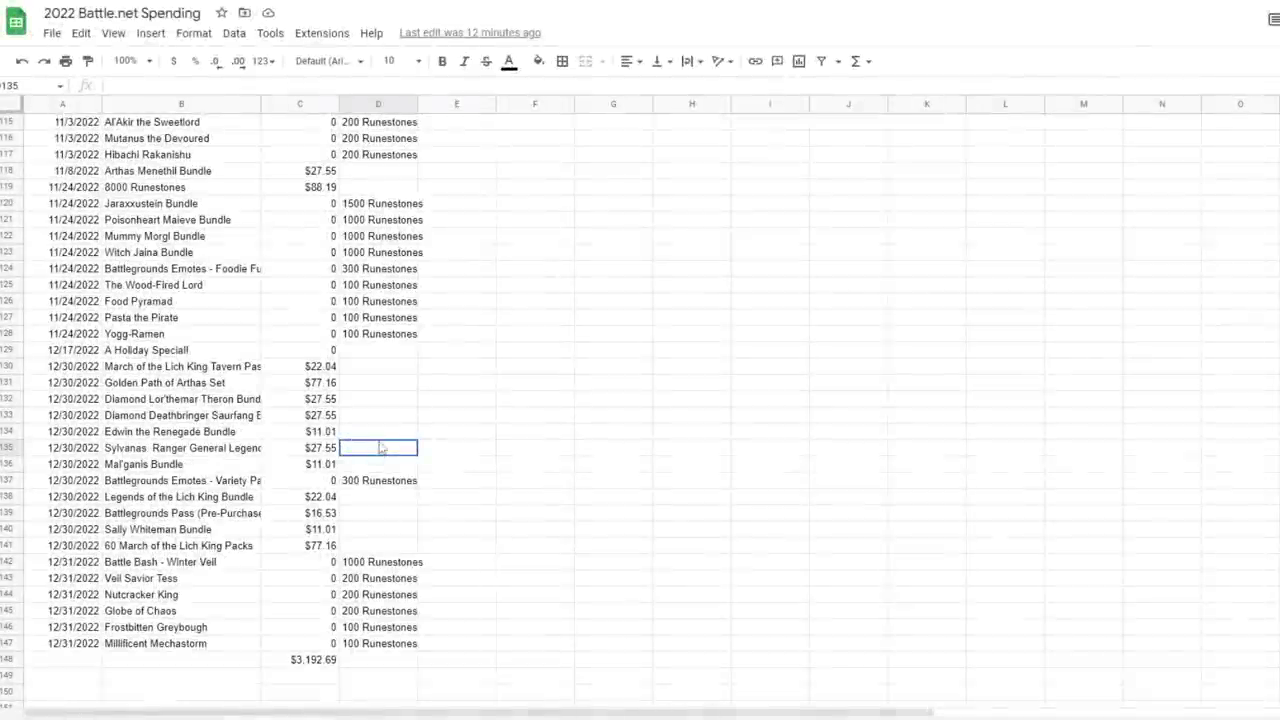
Examine the Runestones and bundle purchases from the 12/31/2022 entries back up through the earlier months
{"action": "left_click_drag", "start_coordinate": [385, 447], "coordinate": [385, 441]}
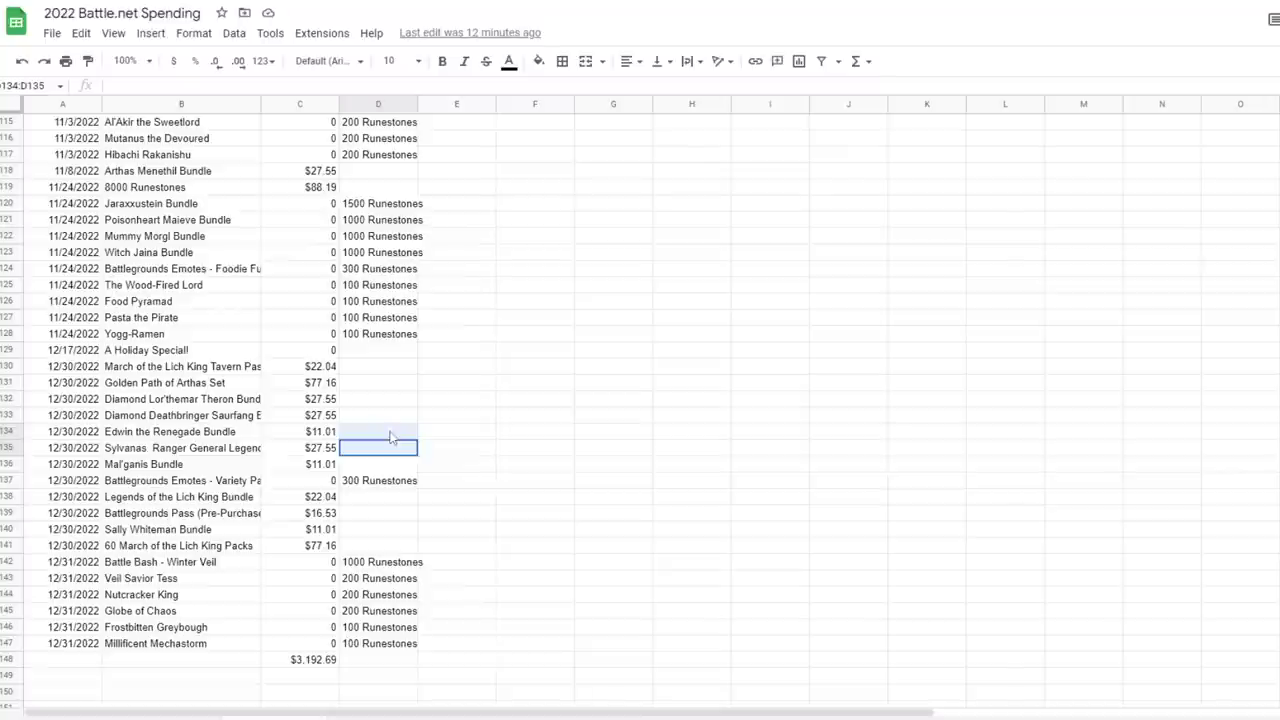
{"action": "scroll", "coordinate": [390, 437], "scroll_direction": "up", "scroll_amount": 10}
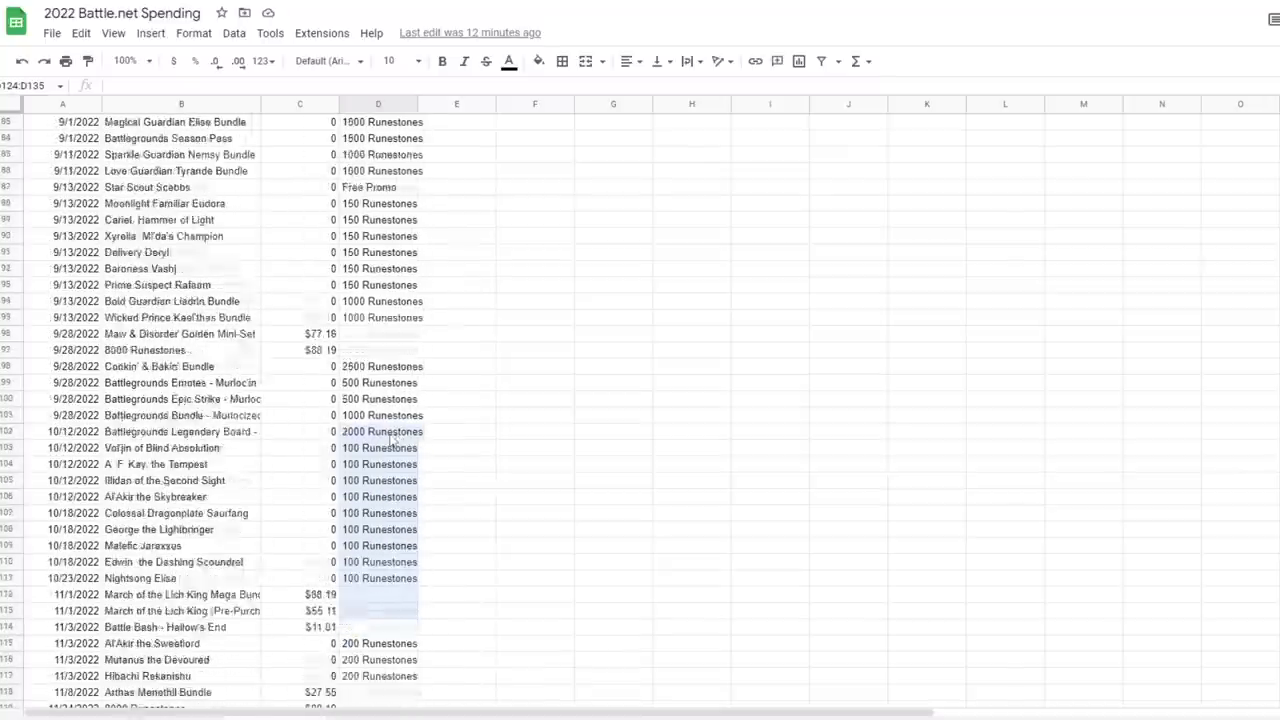
{"action": "scroll", "coordinate": [390, 440], "scroll_direction": "up", "scroll_amount": 2}
{"action": "scroll", "coordinate": [390, 440], "scroll_direction": "down", "scroll_amount": 2}
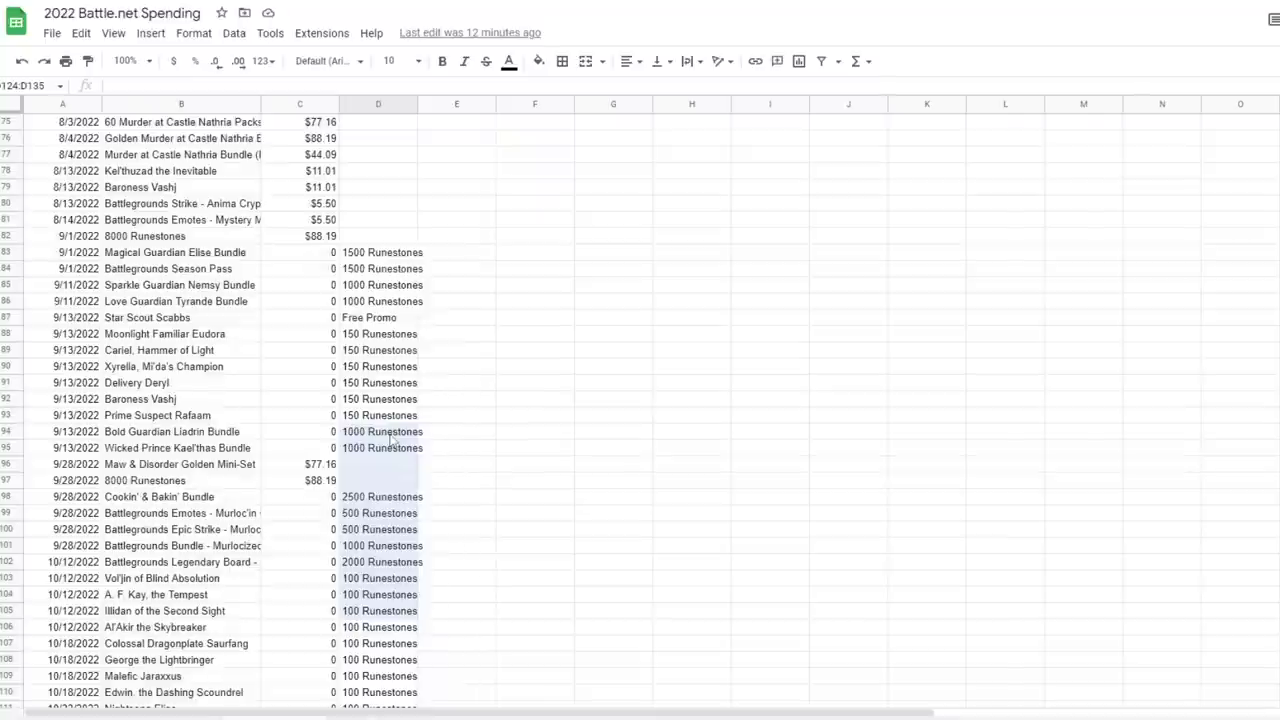
{"action": "left_click_drag", "start_coordinate": [390, 440], "coordinate": [326, 396]}
{"action": "scroll", "coordinate": [391, 414], "scroll_direction": "up", "scroll_amount": 5}
{"action": "scroll", "coordinate": [396, 409], "scroll_direction": "up", "scroll_amount": 7}
{"action": "scroll", "coordinate": [308, 376], "scroll_direction": "up", "scroll_amount": 3}
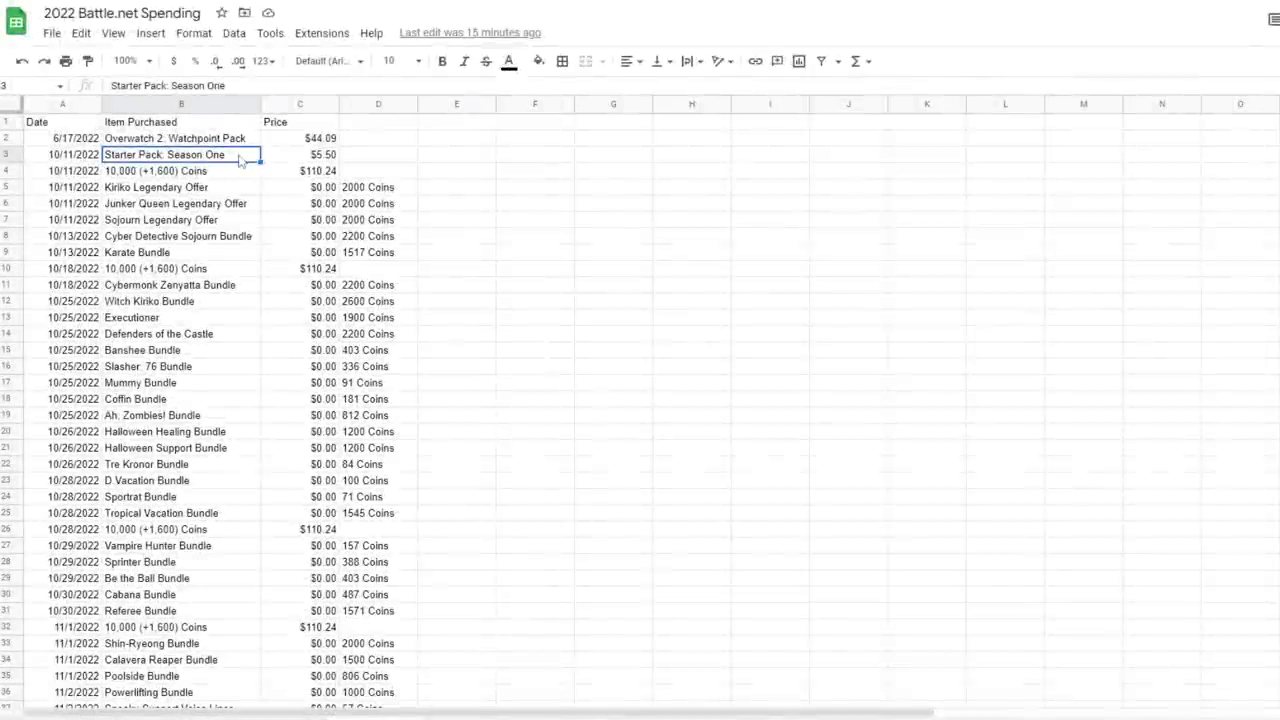
Examine the Overwatch 2 coin and bundle purchases with their total, and the Eternal Orbs purchase list
{"action": "scroll", "coordinate": [303, 189], "scroll_direction": "down", "scroll_amount": 6}
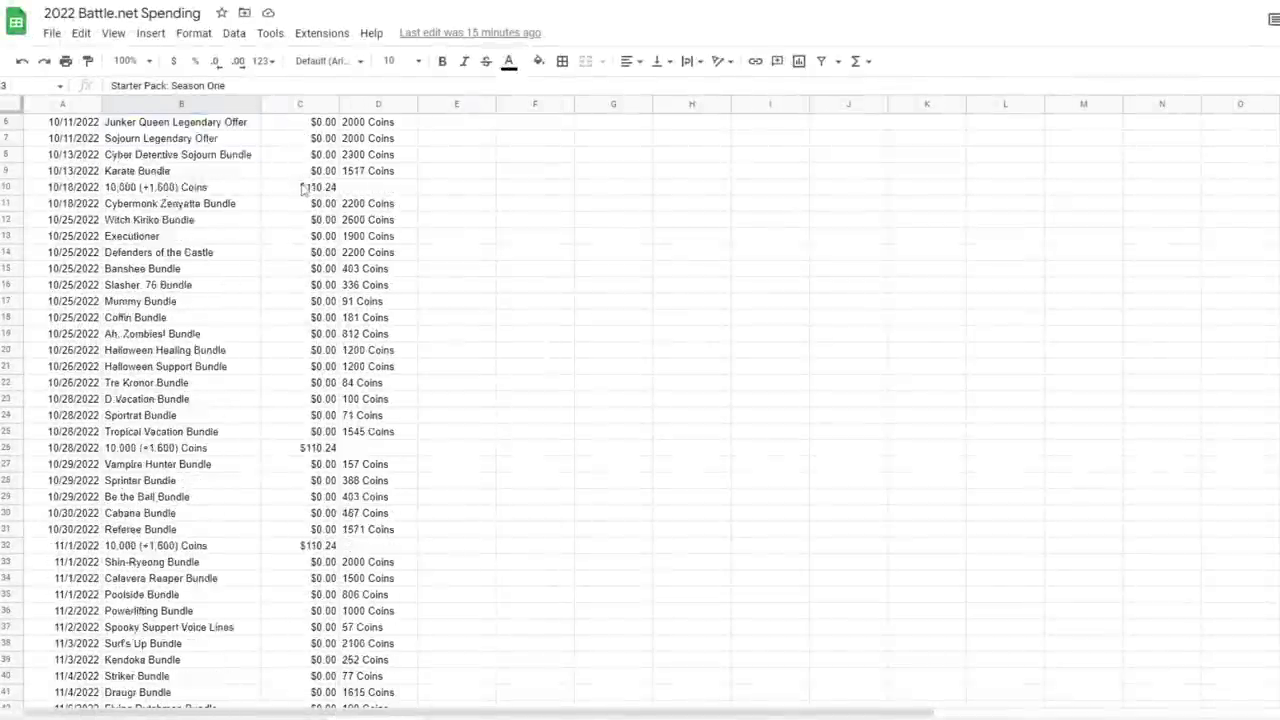
{"action": "scroll", "coordinate": [303, 189], "scroll_direction": "down", "scroll_amount": 12}
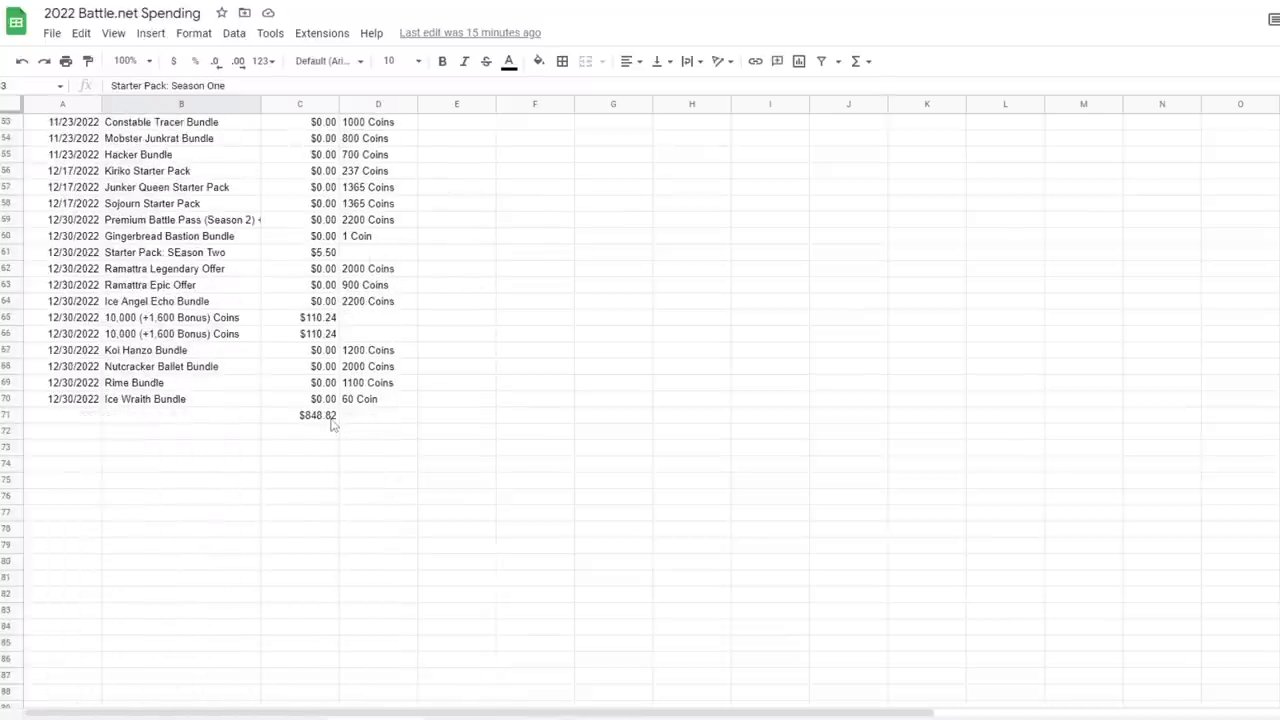
{"action": "scroll", "coordinate": [435, 432], "scroll_direction": "up", "scroll_amount": 5}
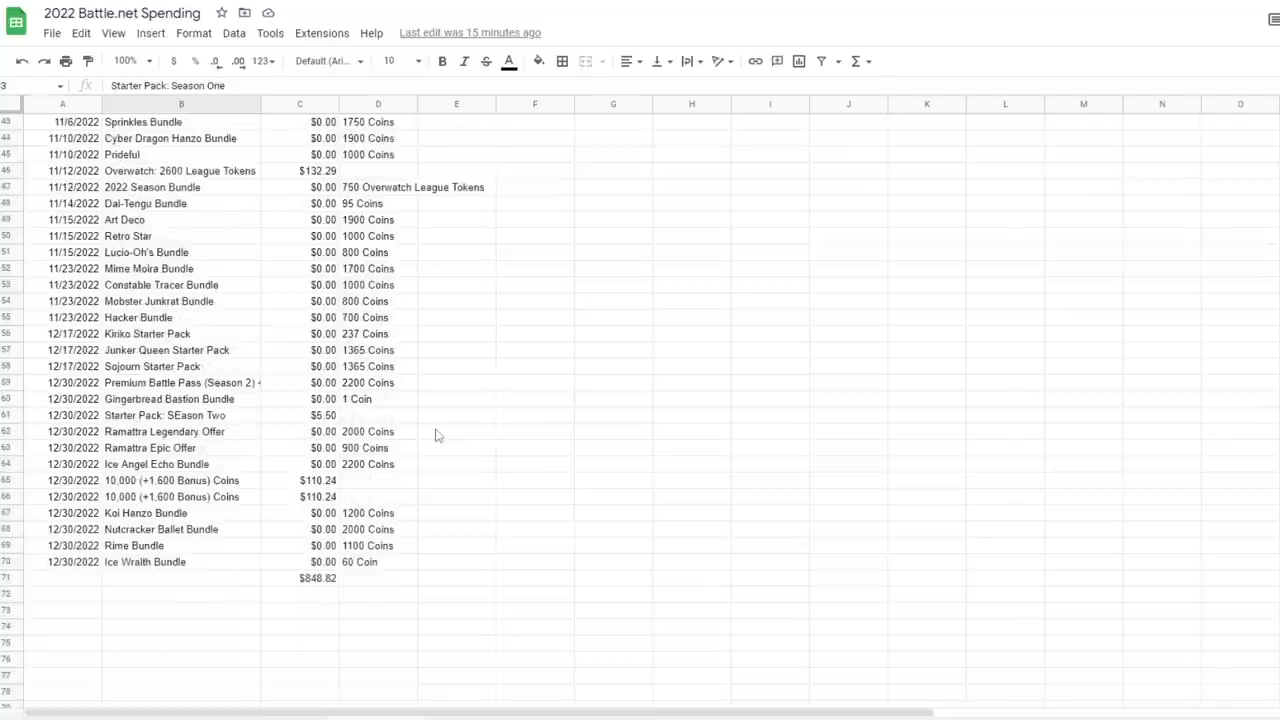
{"action": "scroll", "coordinate": [435, 436], "scroll_direction": "up", "scroll_amount": 2}
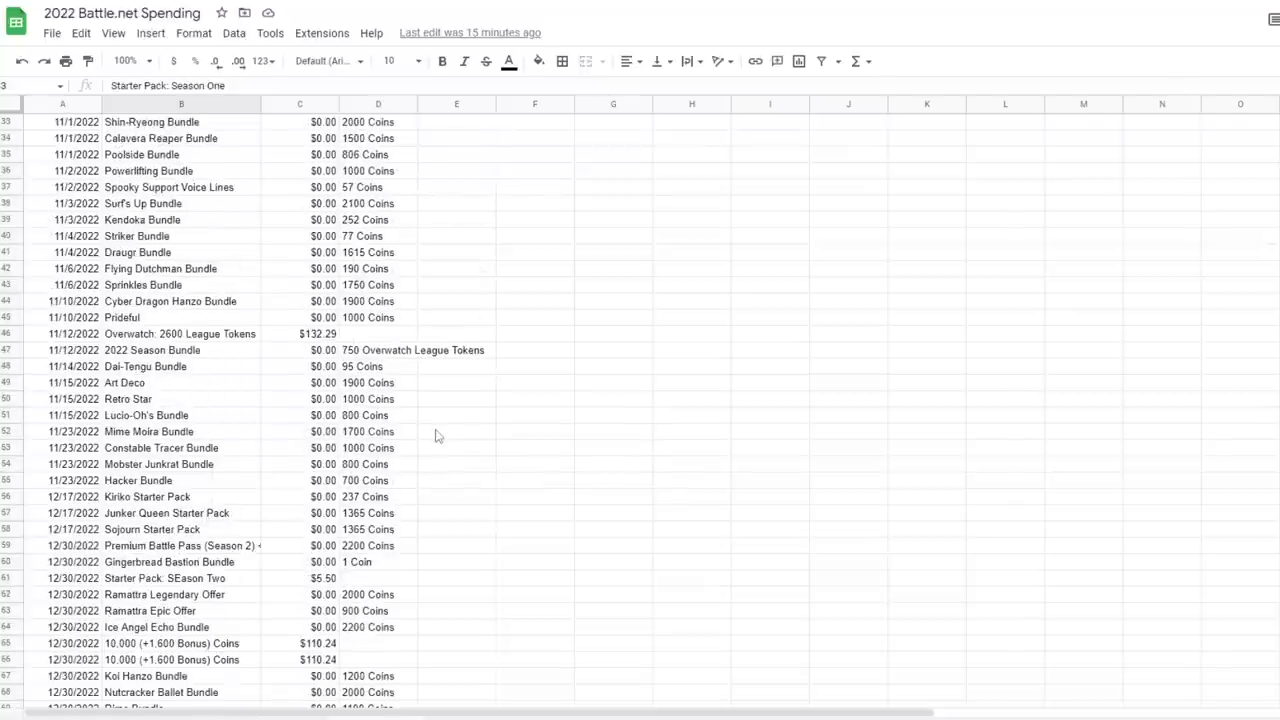
{"action": "scroll", "coordinate": [435, 436], "scroll_direction": "up", "scroll_amount": 6}
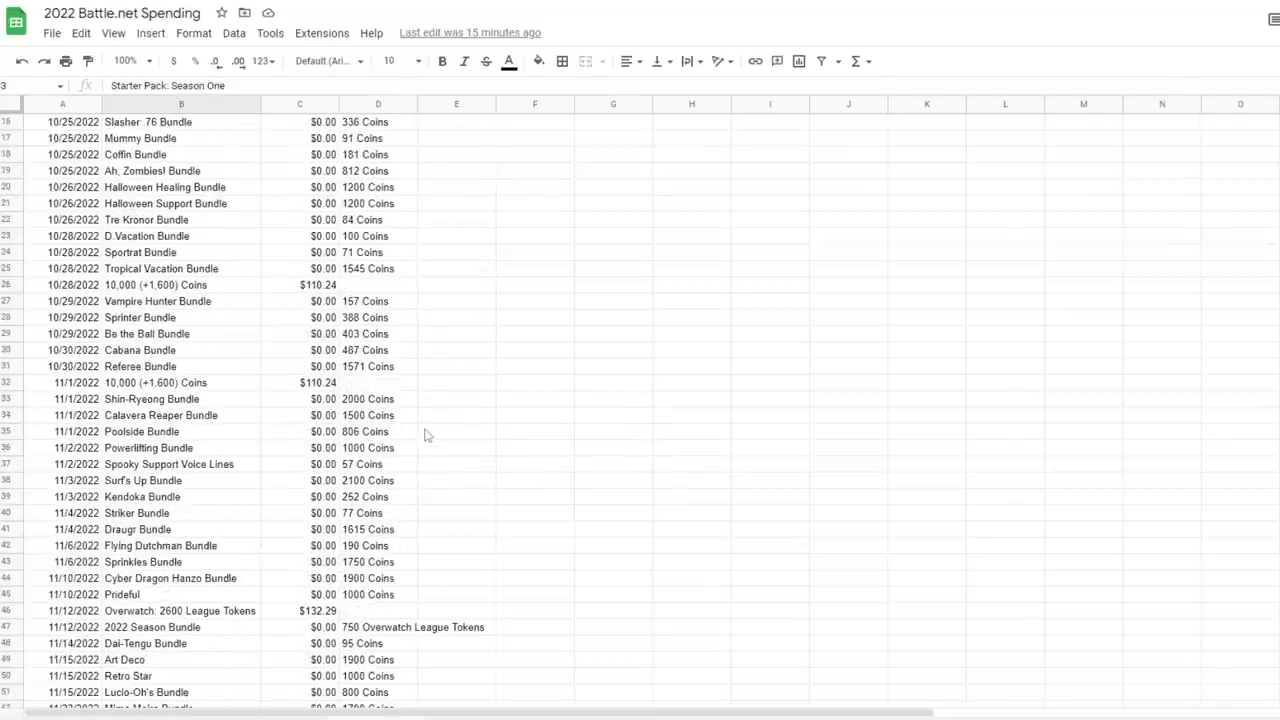
{"action": "scroll", "coordinate": [429, 437], "scroll_direction": "down", "scroll_amount": 4}
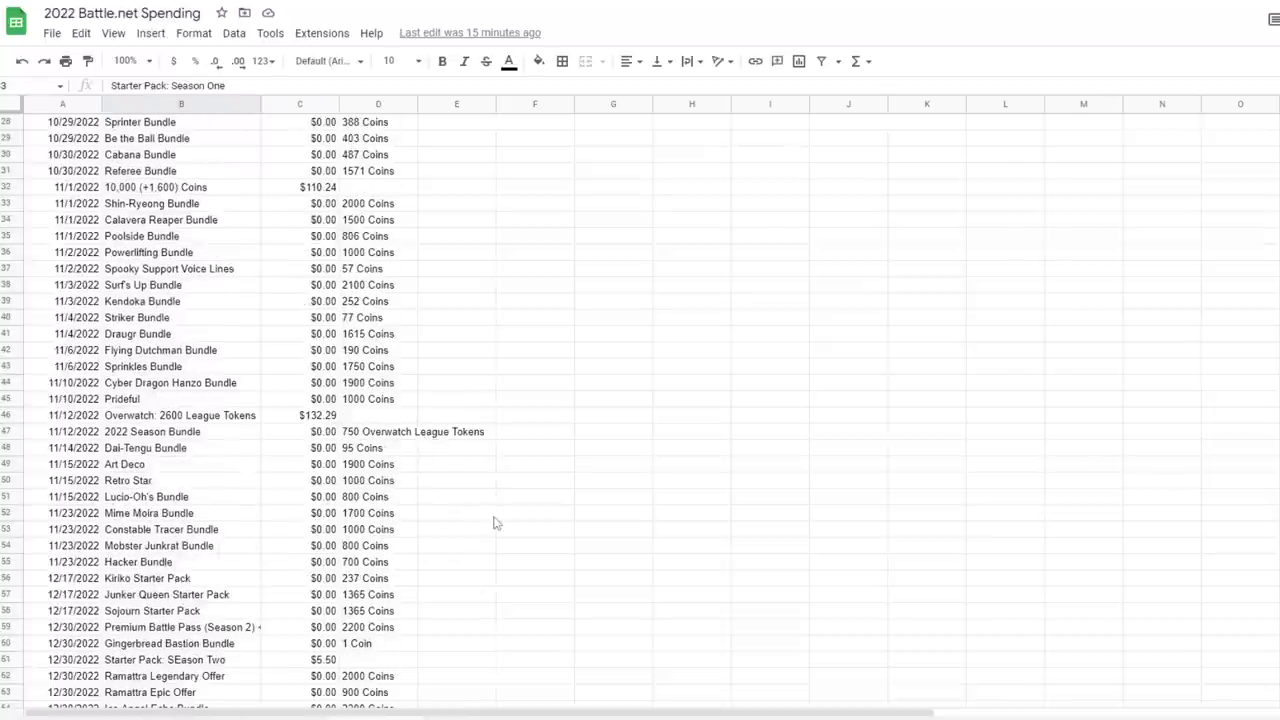
{"action": "scroll", "coordinate": [450, 520], "scroll_direction": "down", "scroll_amount": 7}
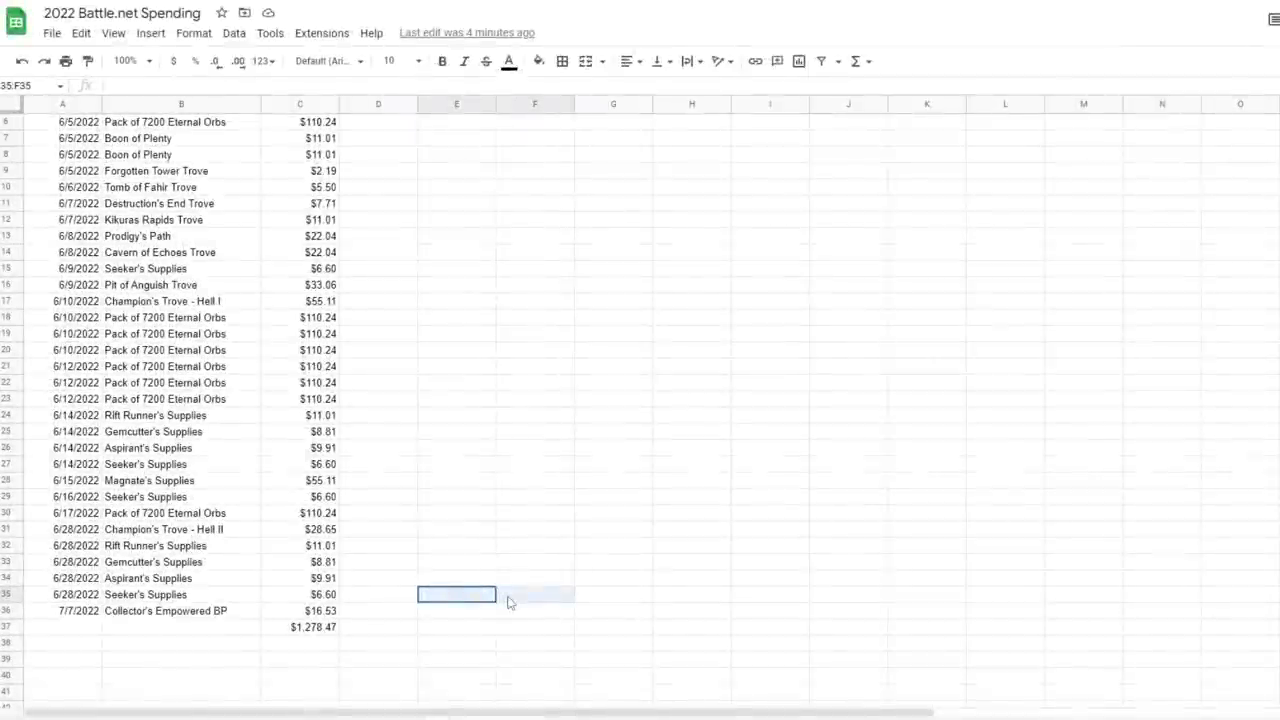
{"action": "left_click_drag", "start_coordinate": [508, 602], "coordinate": [419, 487]}
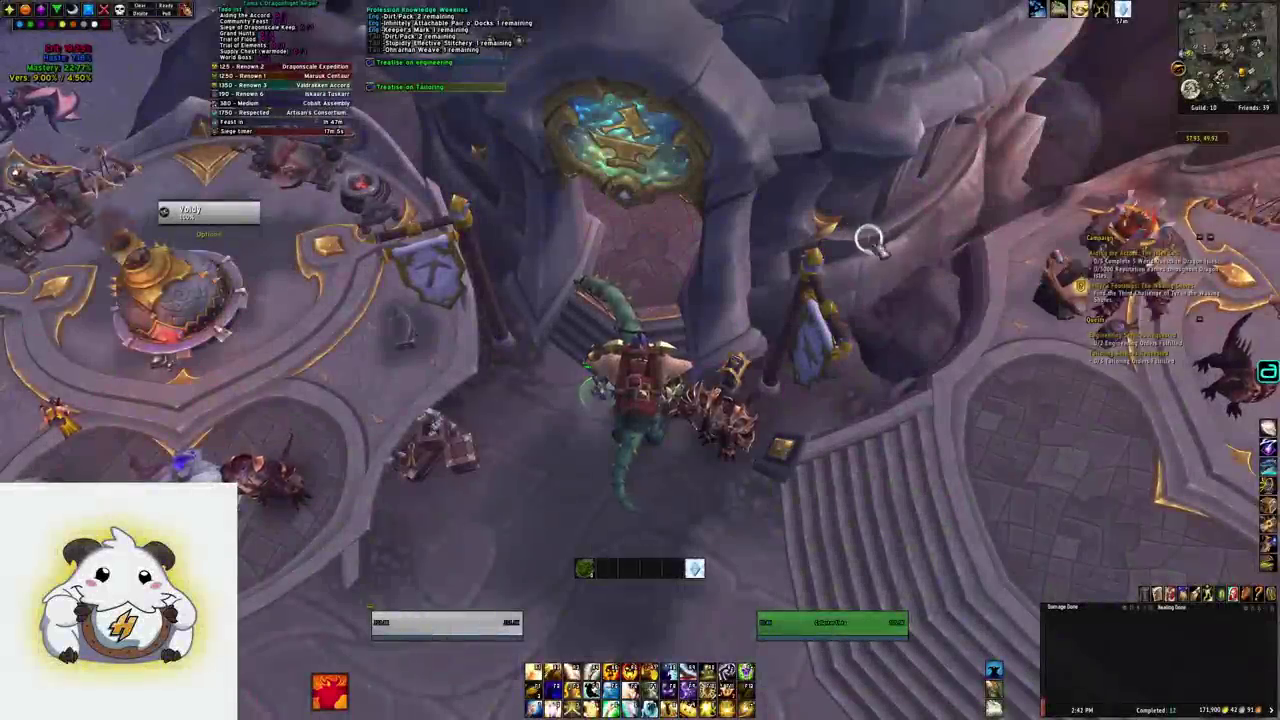
Switch to World of Warcraft, open the TSM mailbox, look through the sale mails, and collect all sold mail
{"action": "right_click", "coordinate": [714, 366]}
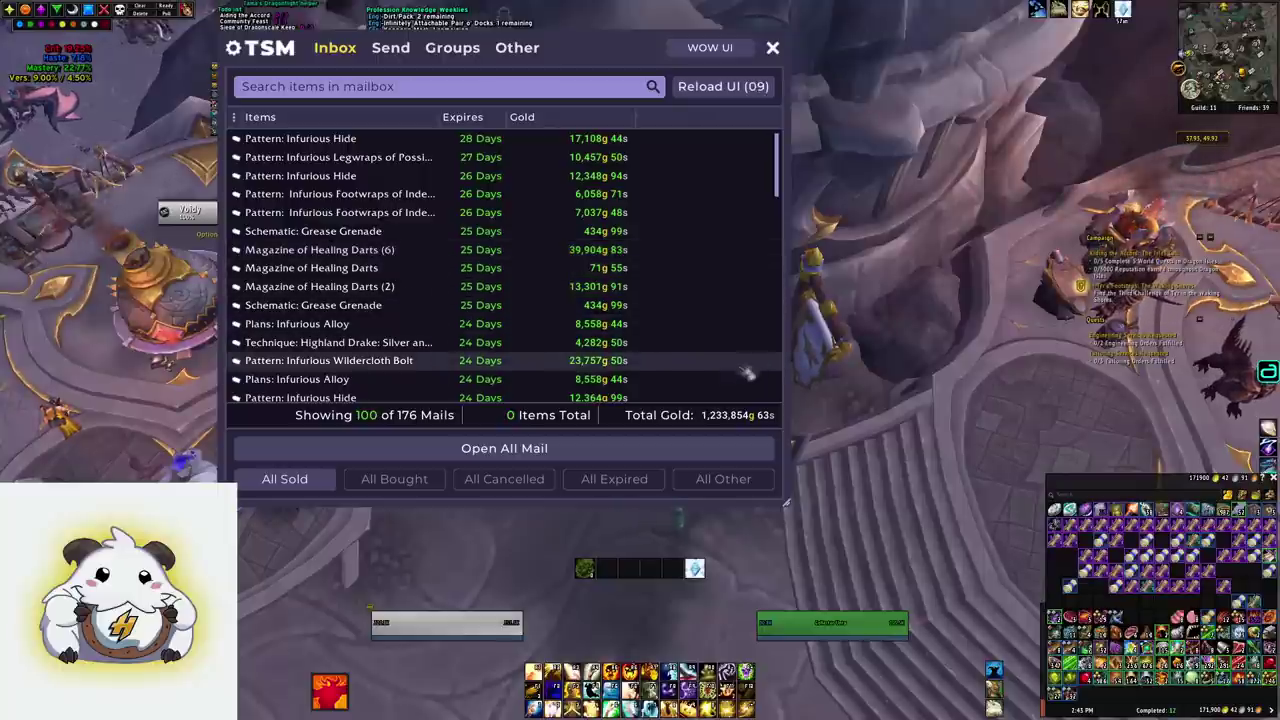
{"action": "scroll", "coordinate": [735, 372], "scroll_direction": "down", "scroll_amount": 6}
{"action": "scroll", "coordinate": [732, 375], "scroll_direction": "down", "scroll_amount": 9}
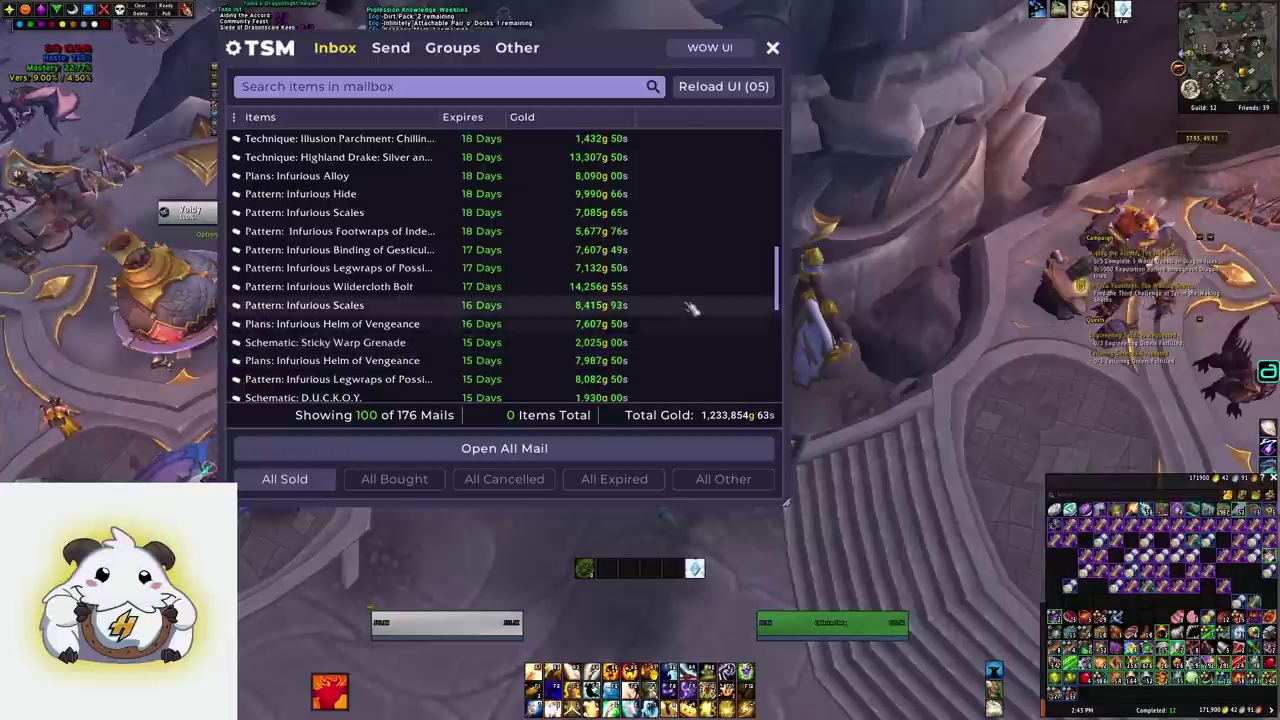
{"action": "scroll", "coordinate": [705, 362], "scroll_direction": "down", "scroll_amount": 5}
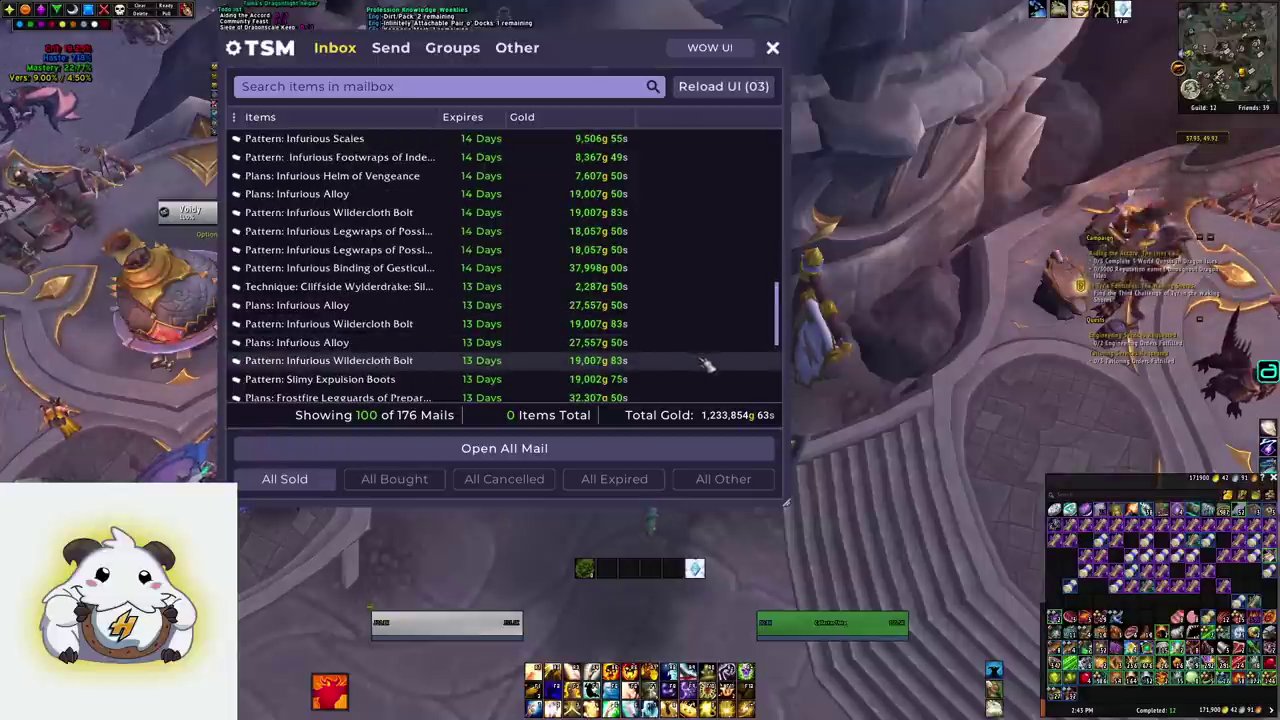
{"action": "scroll", "coordinate": [698, 362], "scroll_direction": "down", "scroll_amount": 4}
{"action": "scroll", "coordinate": [698, 362], "scroll_direction": "down", "scroll_amount": 4}
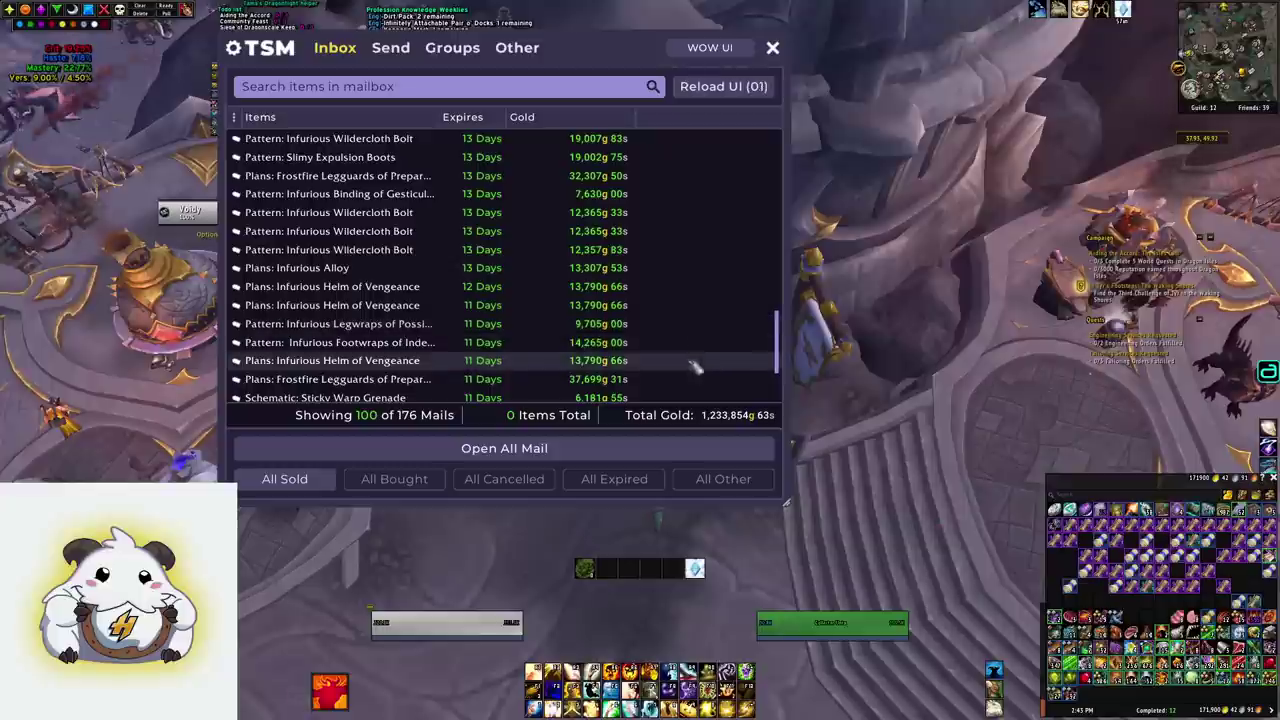
{"action": "scroll", "coordinate": [700, 374], "scroll_direction": "down", "scroll_amount": 1}
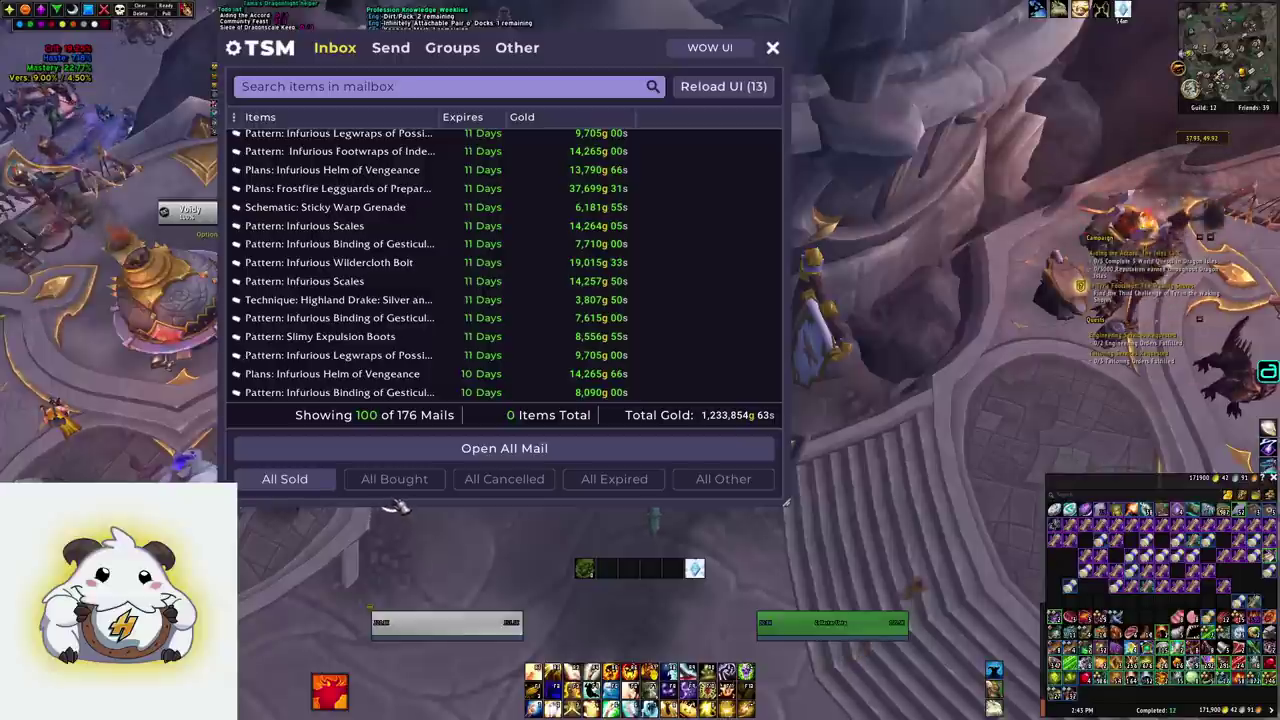
{"action": "left_click", "coordinate": [318, 484]}
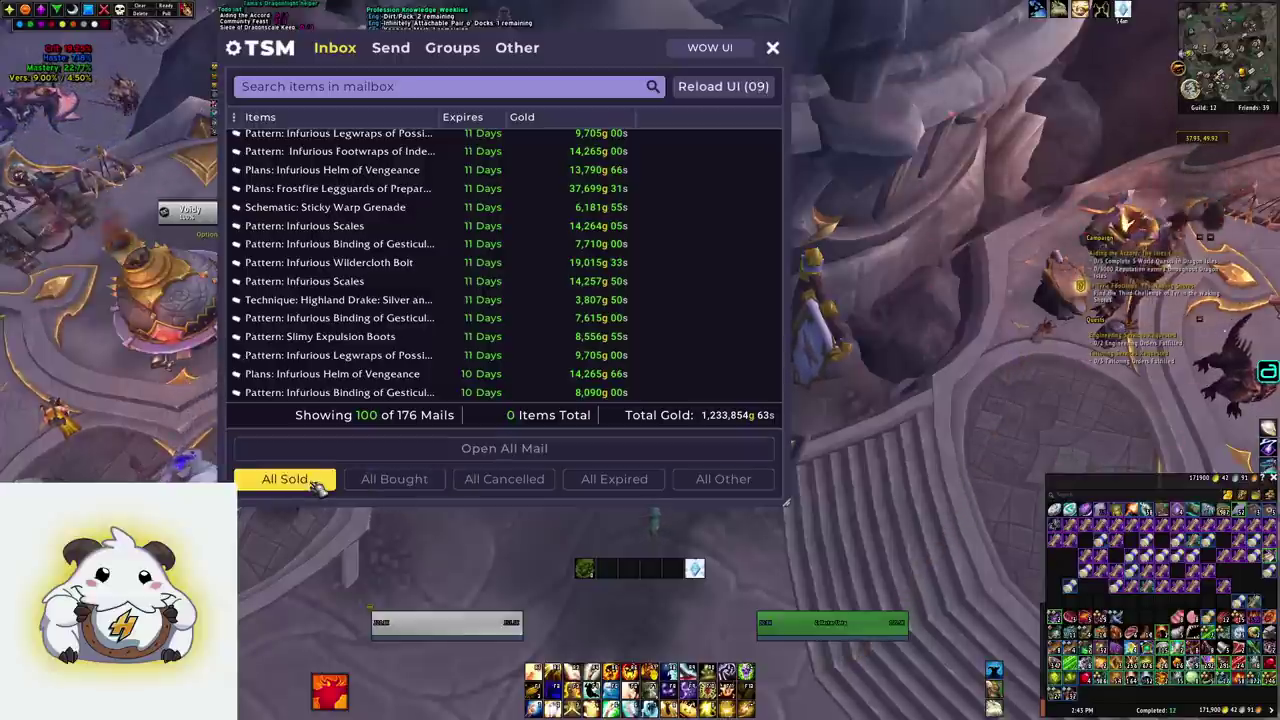